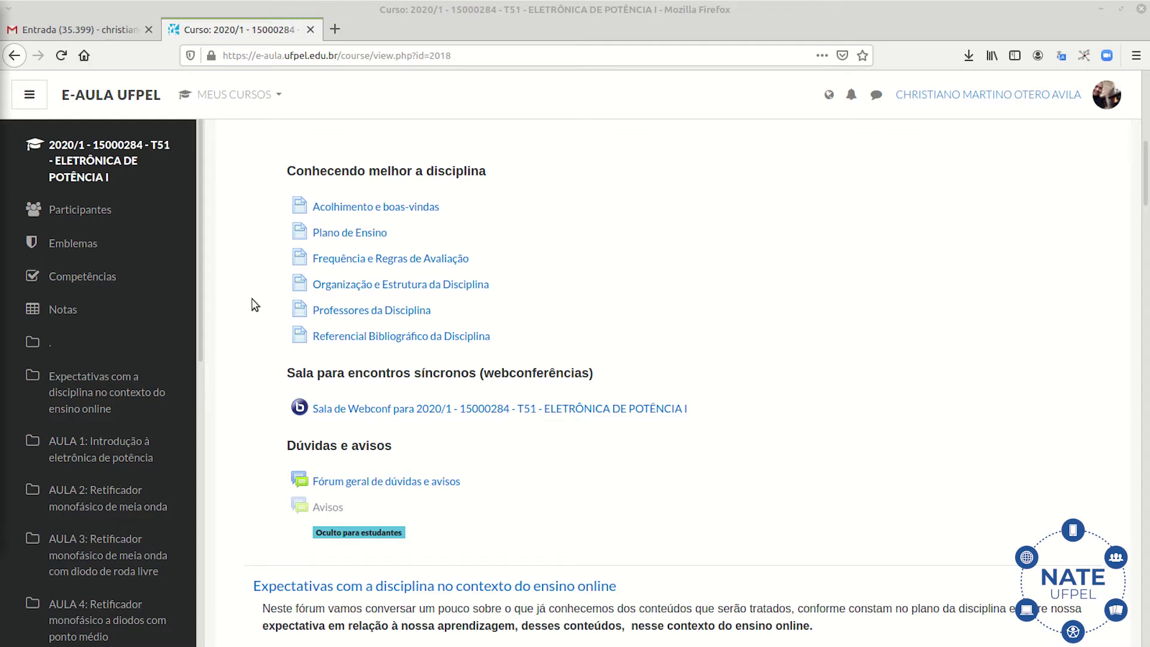
# - Review the course page's introductory resources, synchronous meeting room link, and questions and announcements sections
pyautogui.scroll(2, 251, 306)
pyautogui.scroll(-4, 251, 305)
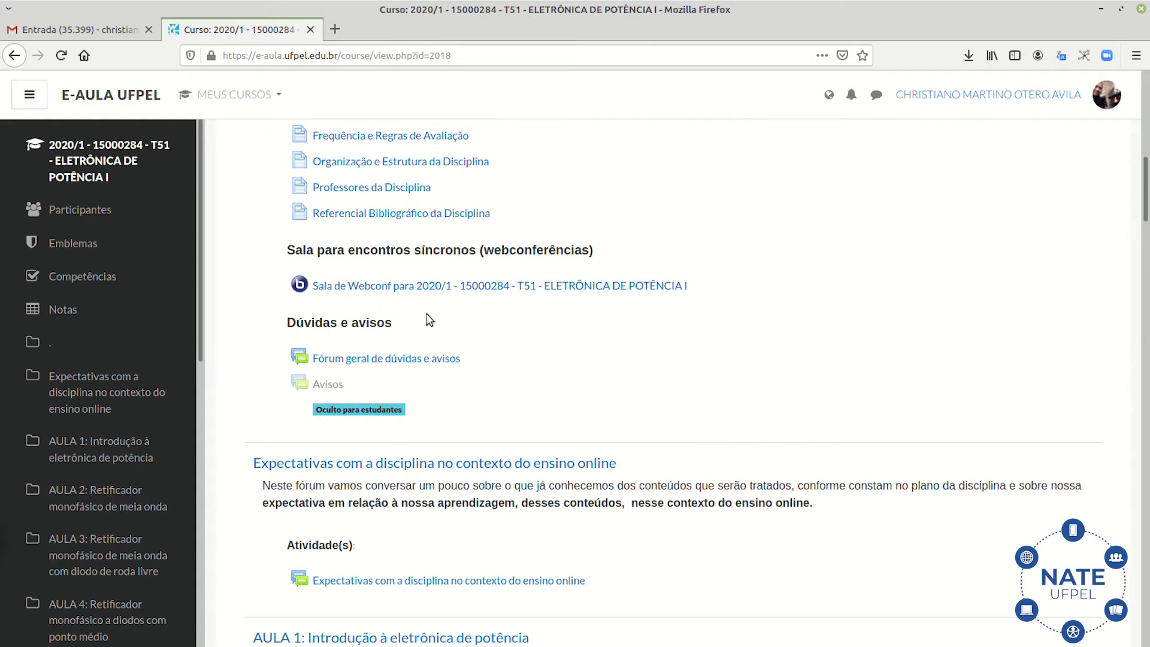
pyautogui.scroll(3, 513, 354)
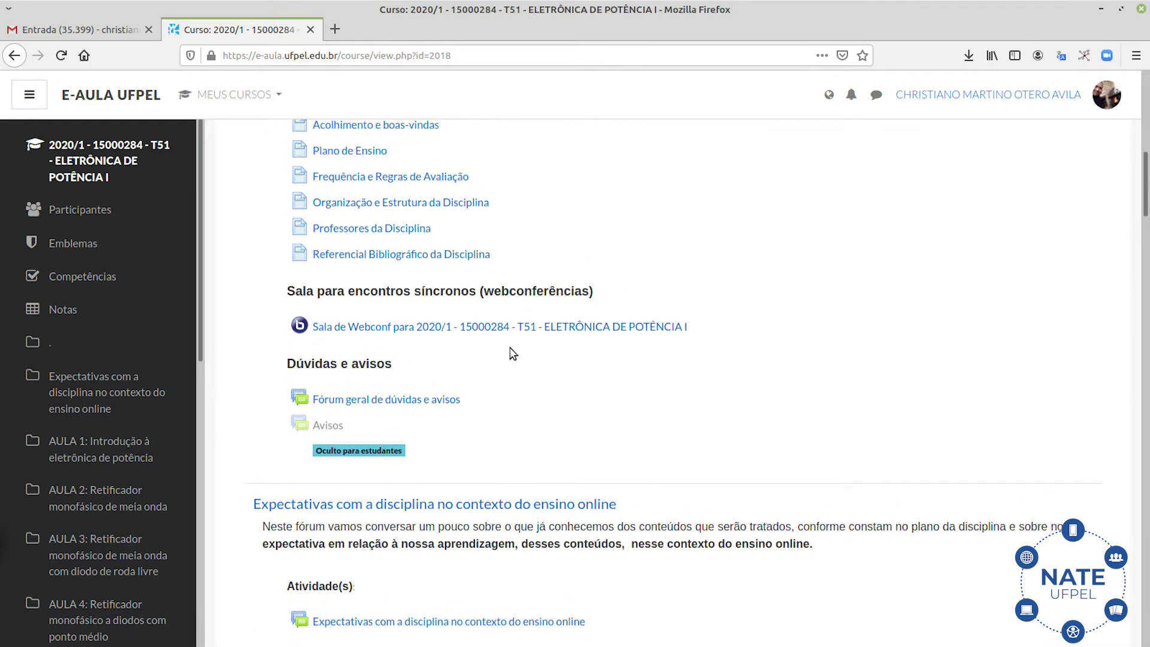
pyautogui.scroll(2, 513, 354)
pyautogui.scroll(-2, 512, 354)
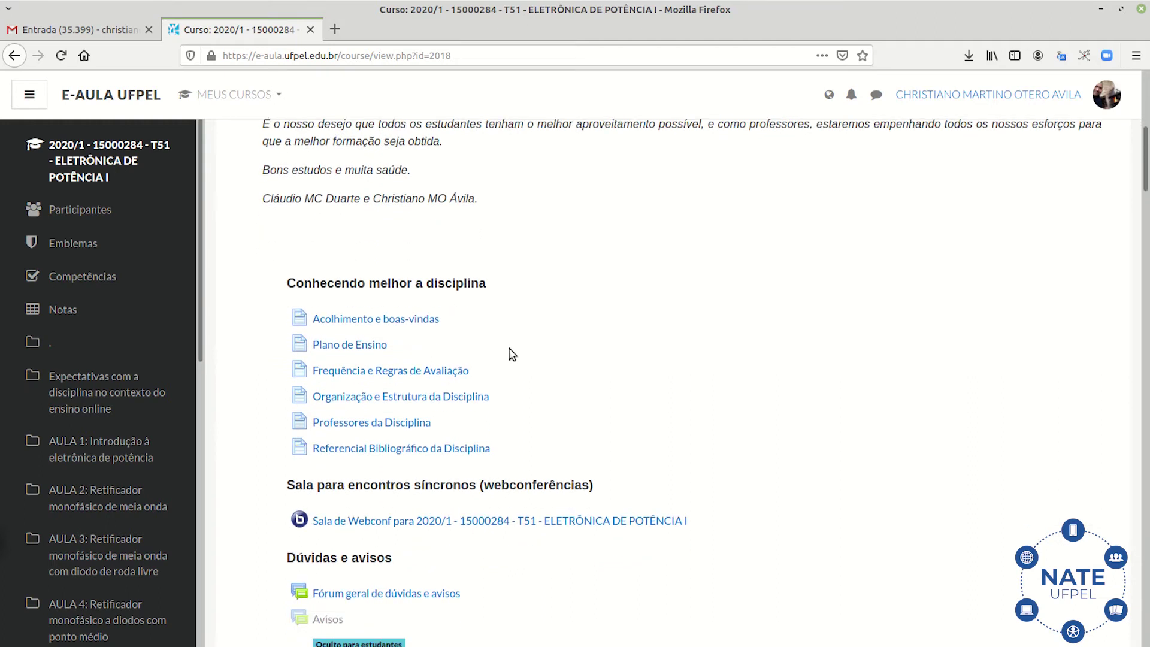
pyautogui.scroll(-1, 513, 354)
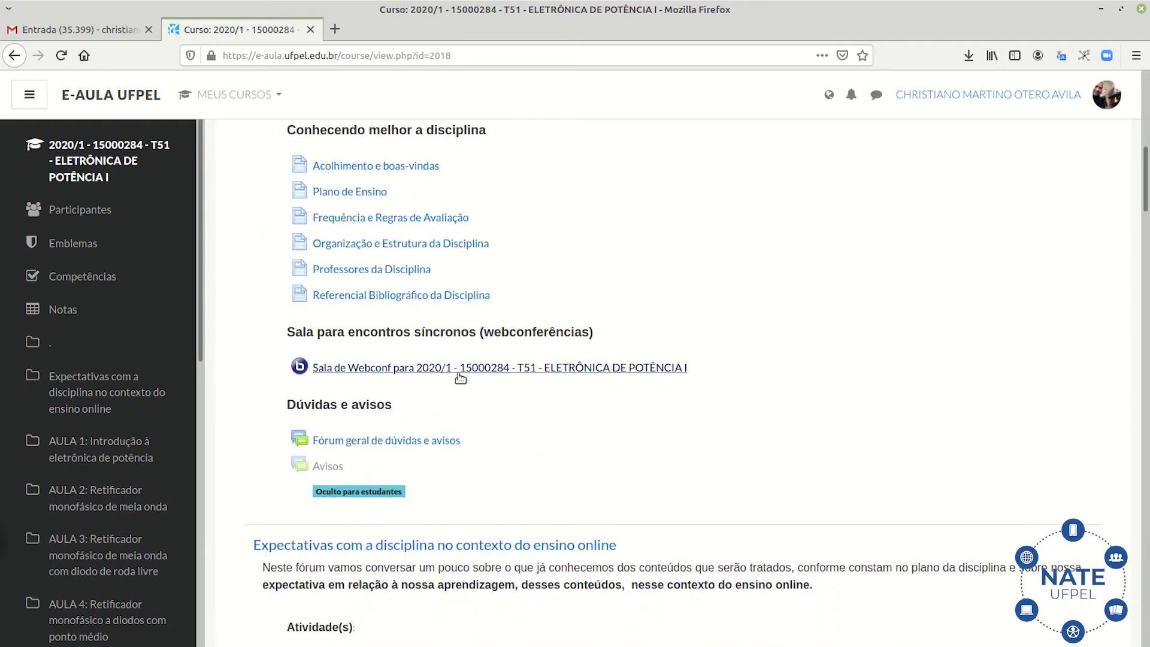
pyautogui.scroll(3, 649, 362)
pyautogui.scroll(-6, 647, 361)
pyautogui.scroll(1, 647, 361)
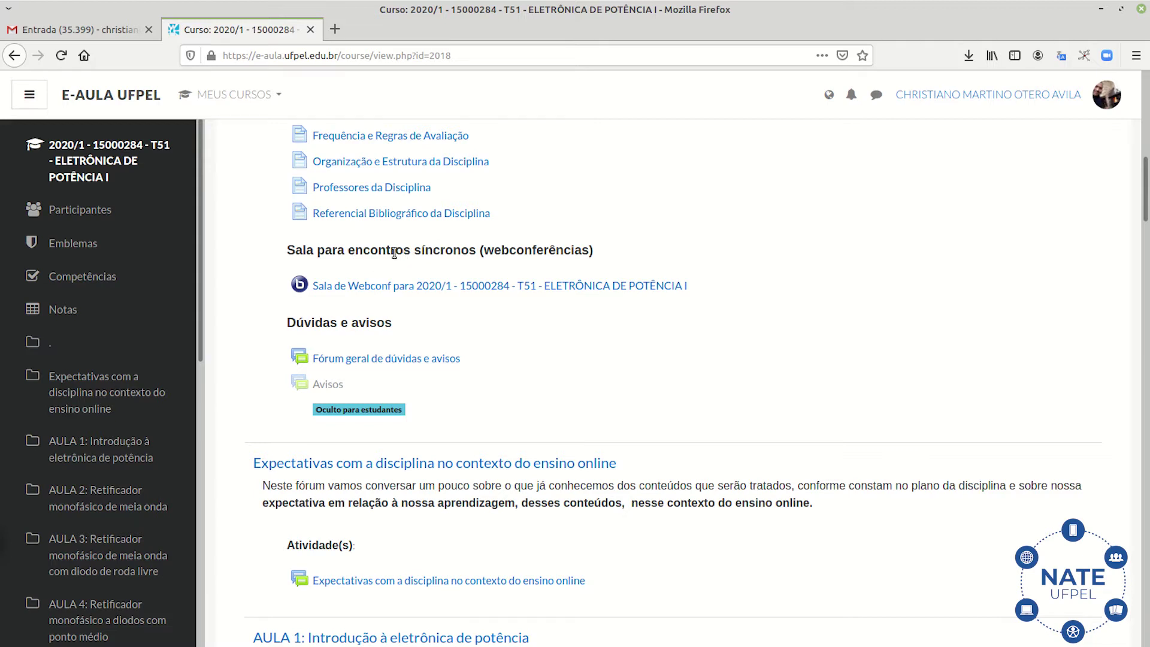
pyautogui.scroll(2, 263, 268)
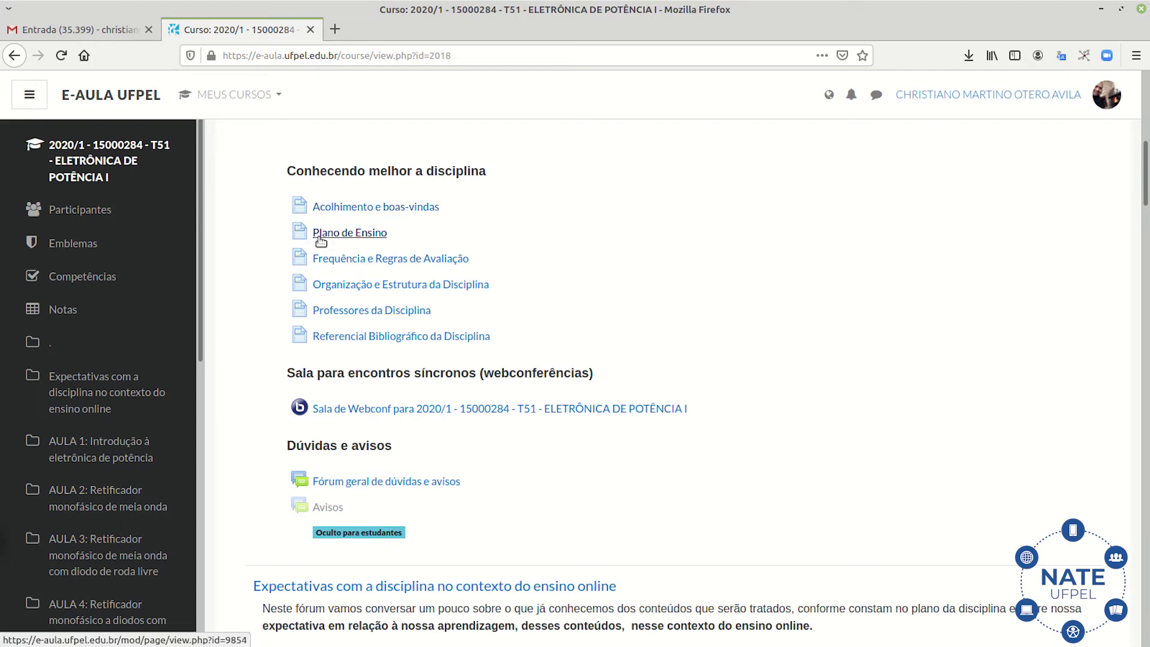
pyautogui.doubleClick(320, 374)
pyautogui.click(320, 374)
pyautogui.doubleClick(320, 374)
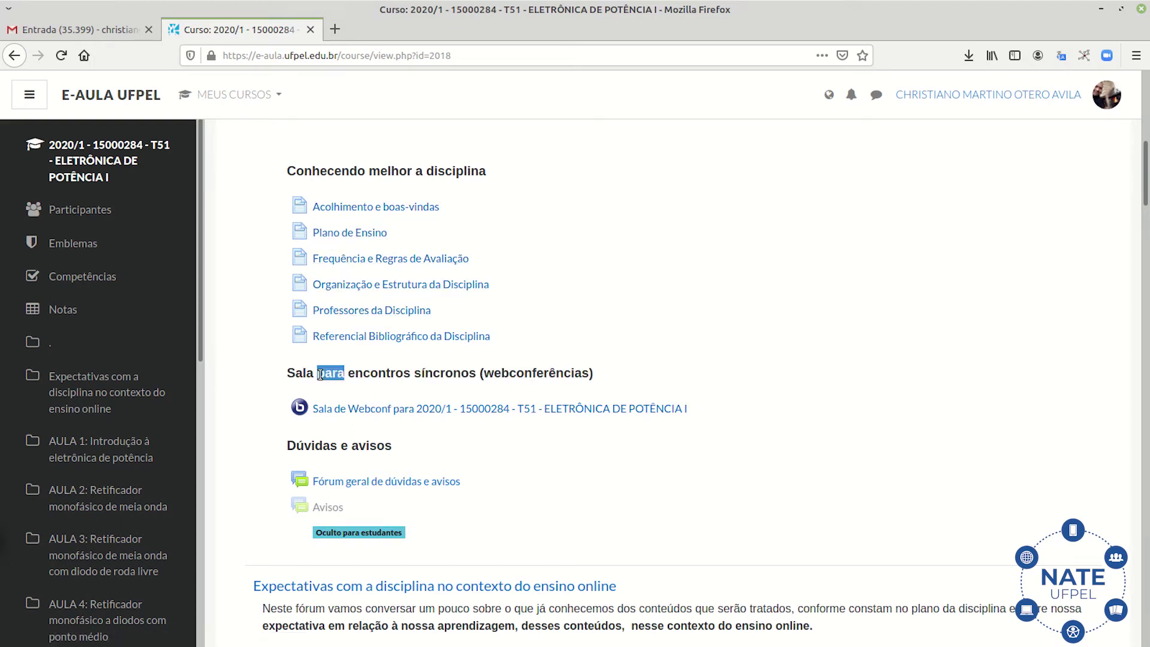
pyautogui.click(521, 464)
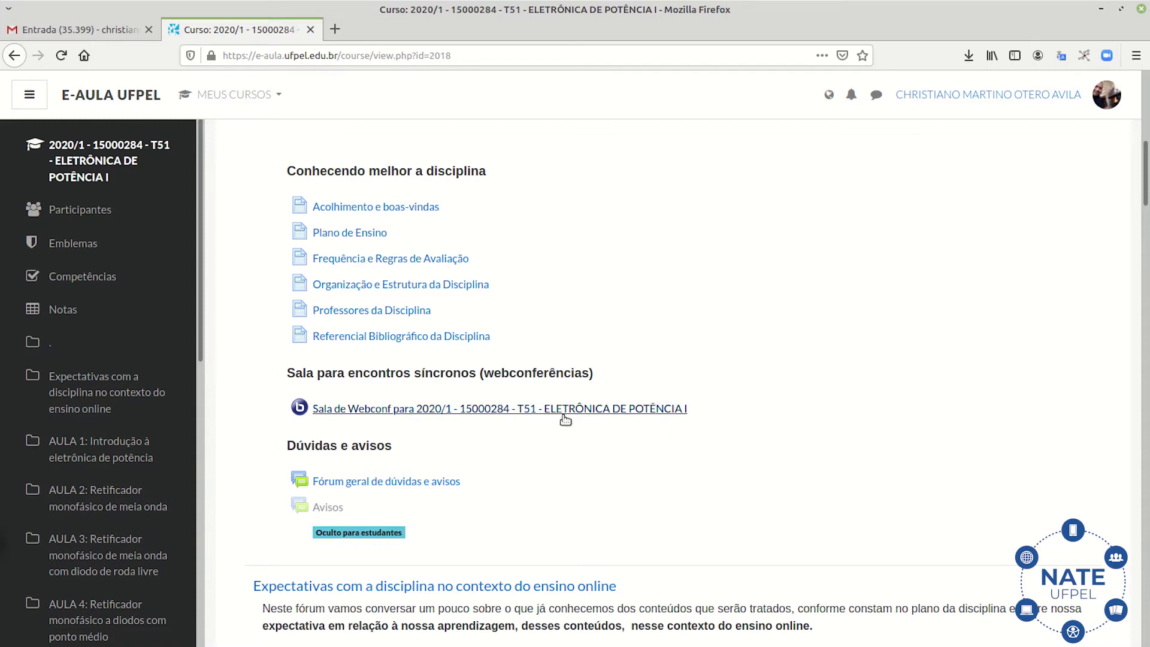
# - Open the Sala de Webconf for ELETRÔNICA DE POTÊNCIA I and view its recordings list
pyautogui.click(545, 412)
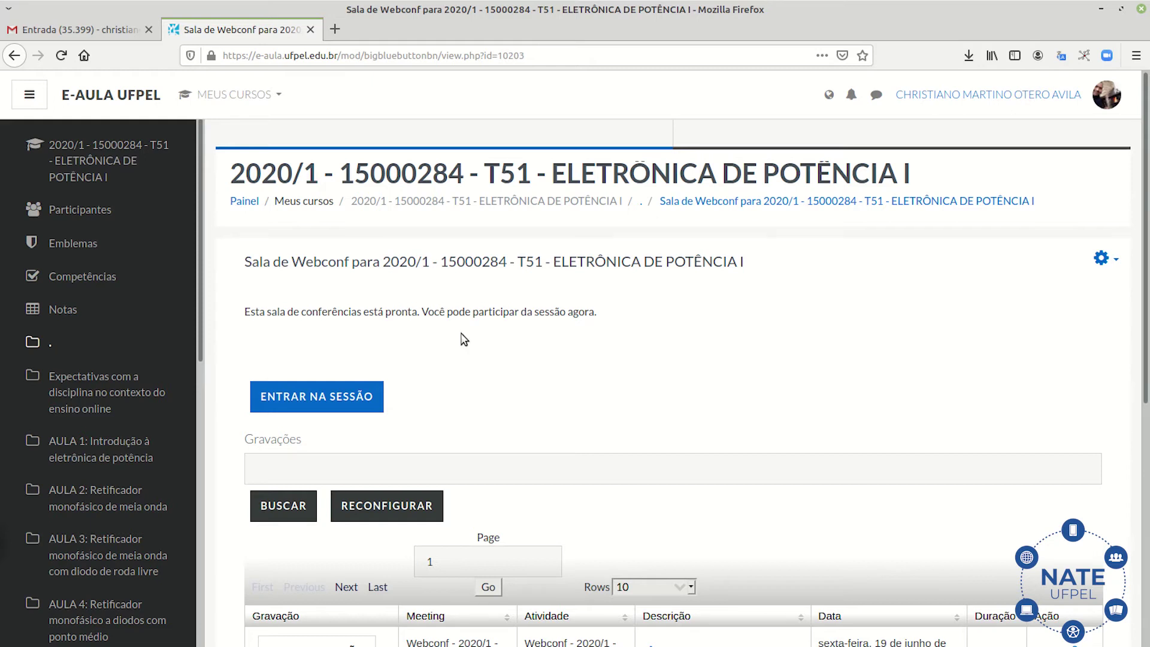
pyautogui.scroll(-3, 478, 347)
pyautogui.scroll(-3, 478, 347)
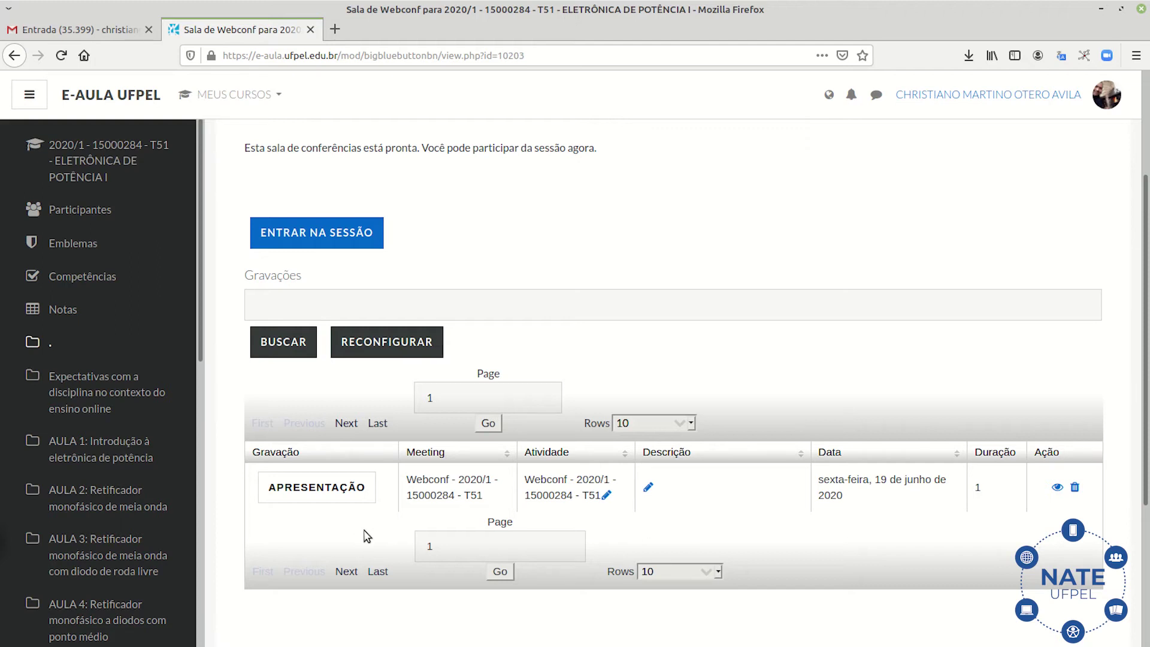
# - Join the webconference session with the microphone, allow microphone access and complete the audio test
pyautogui.click(291, 236)
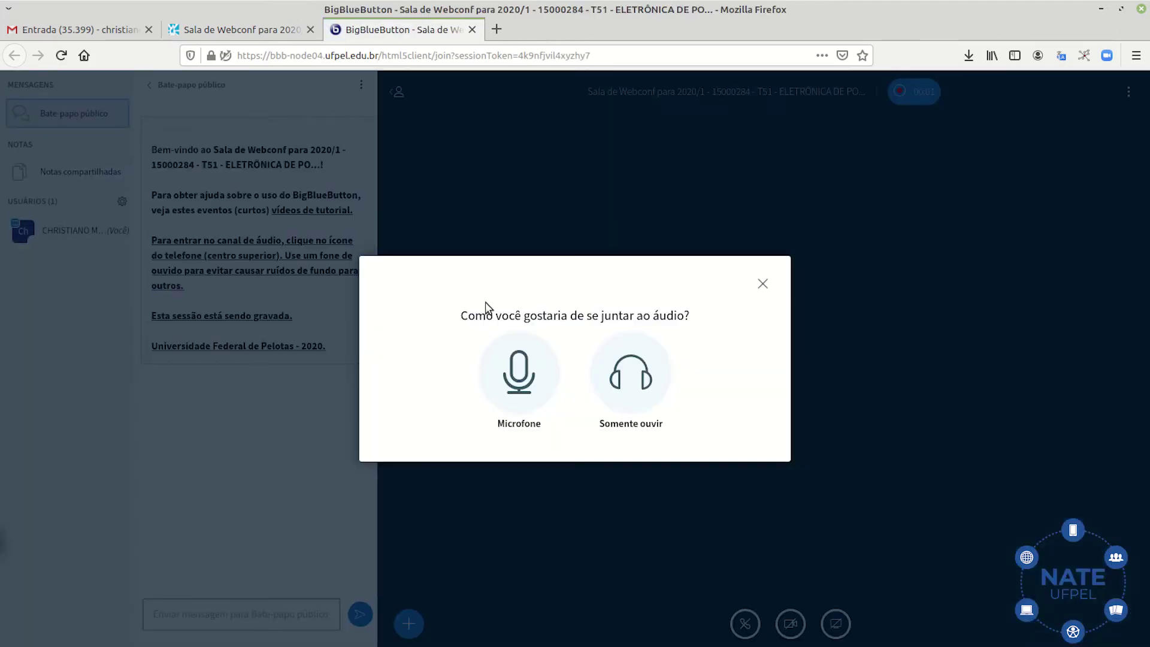
pyautogui.click(519, 372)
pyautogui.click(468, 193)
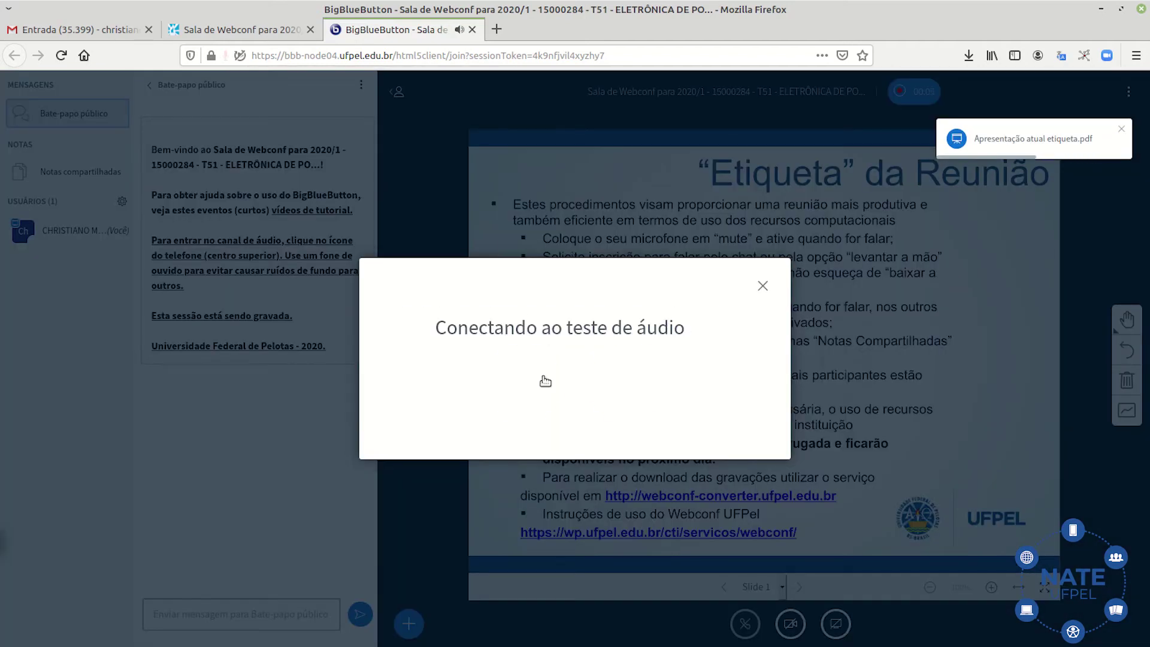
pyautogui.click(542, 397)
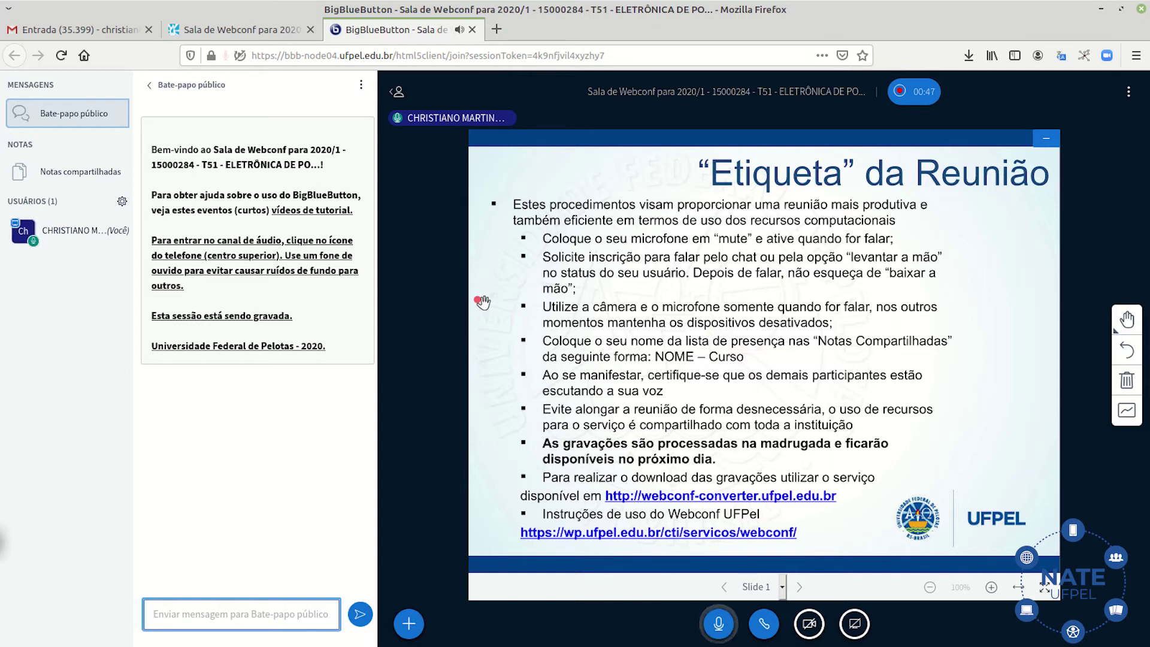
# - End the webconference session, confirm its closure and return to the room's page
pyautogui.click(1128, 91)
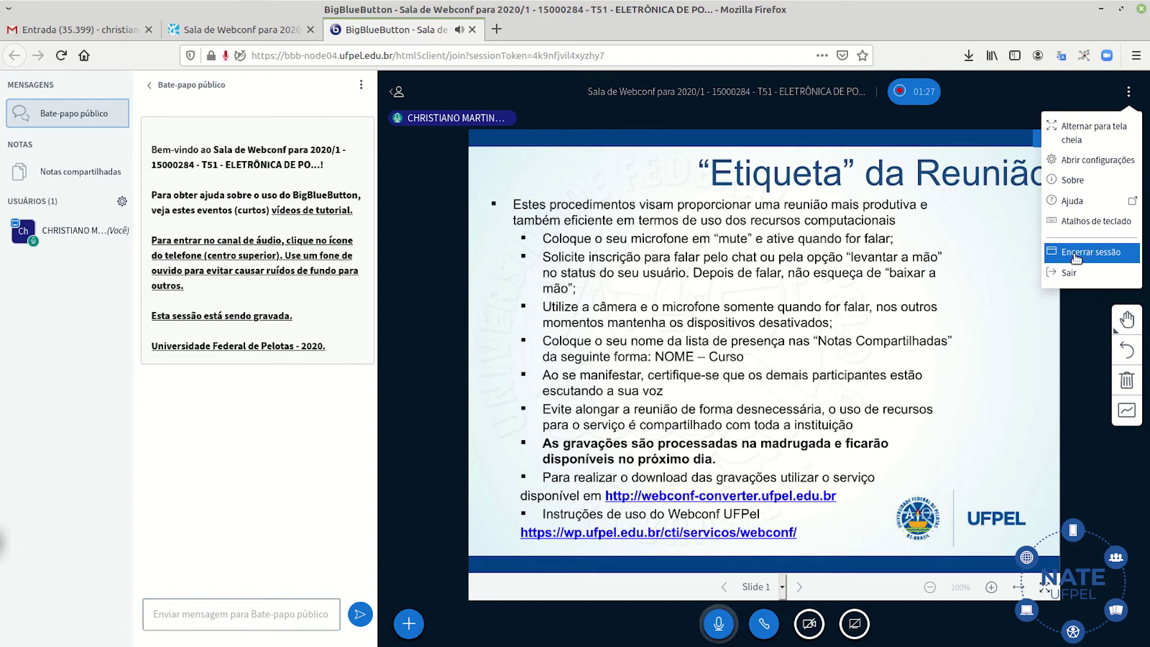
pyautogui.click(1077, 255)
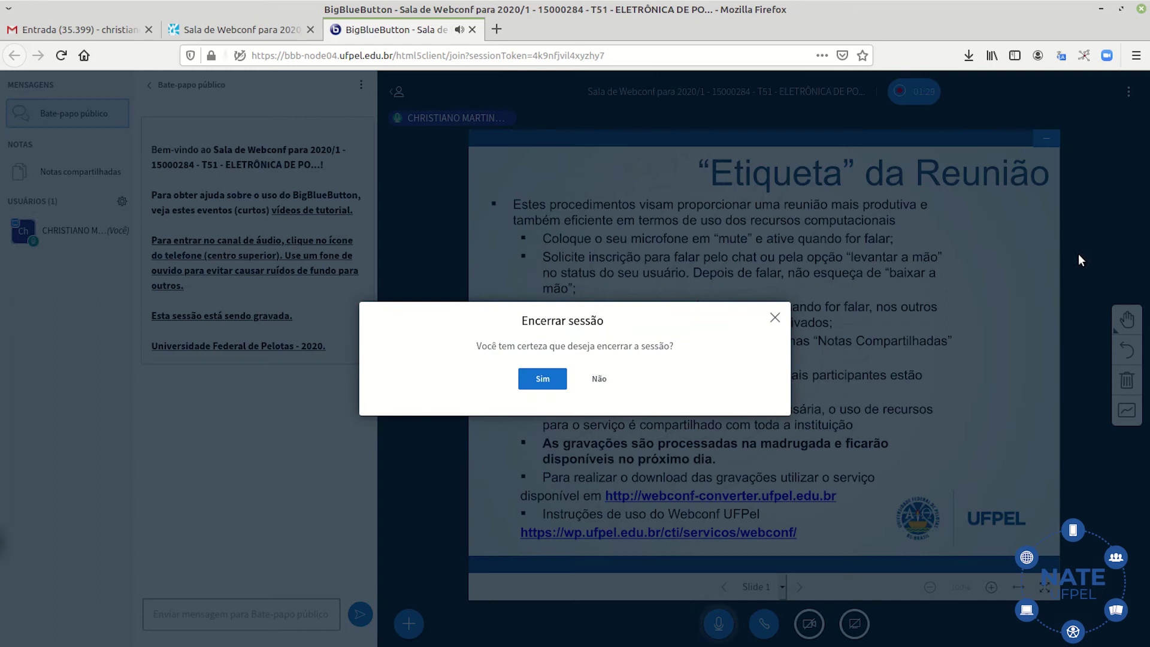
pyautogui.click(540, 384)
pyautogui.click(575, 387)
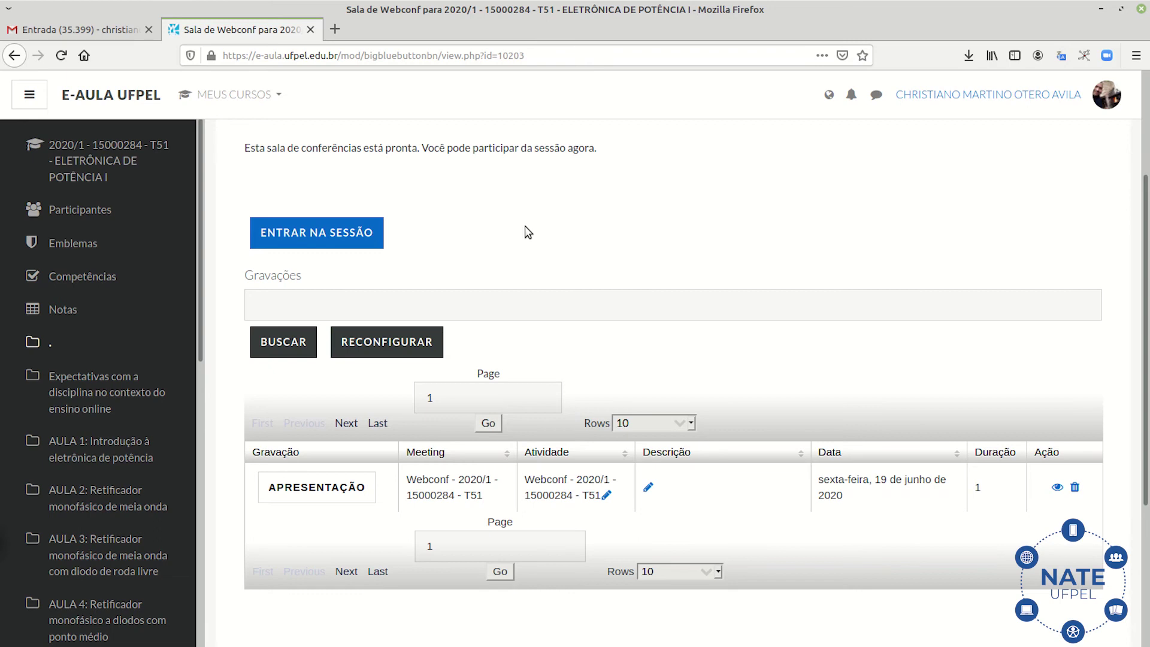
# - Examine the webconference room's session entry button and the recordings table with its description, date, duration and action columns
pyautogui.scroll(-1, 572, 249)
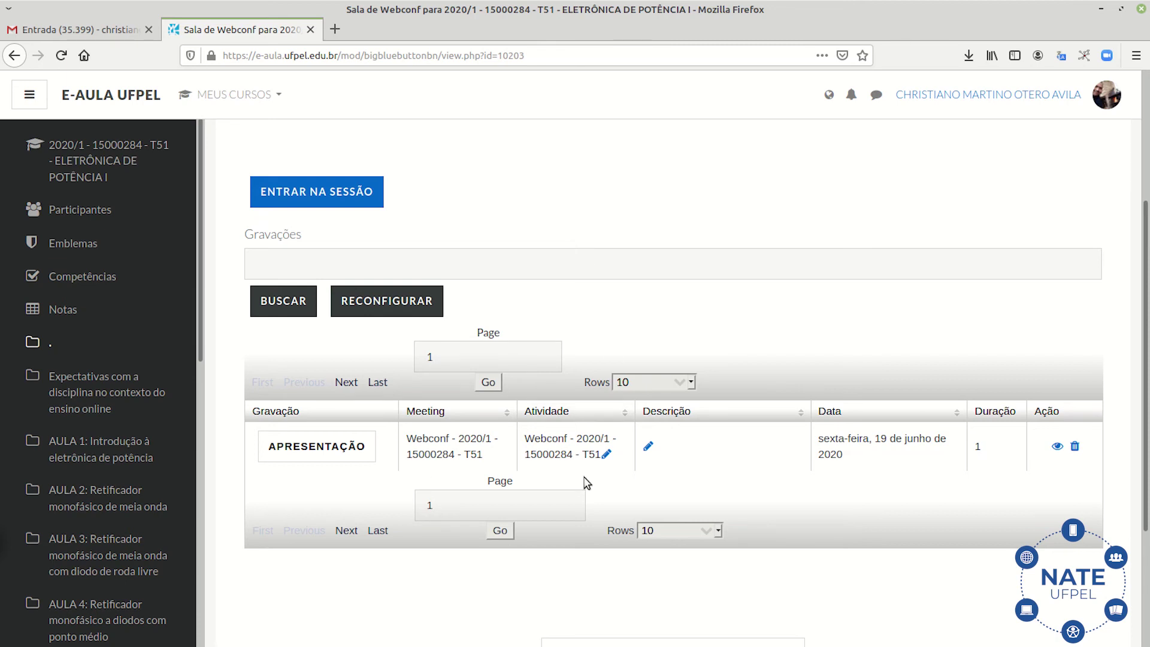
pyautogui.scroll(-2, 483, 444)
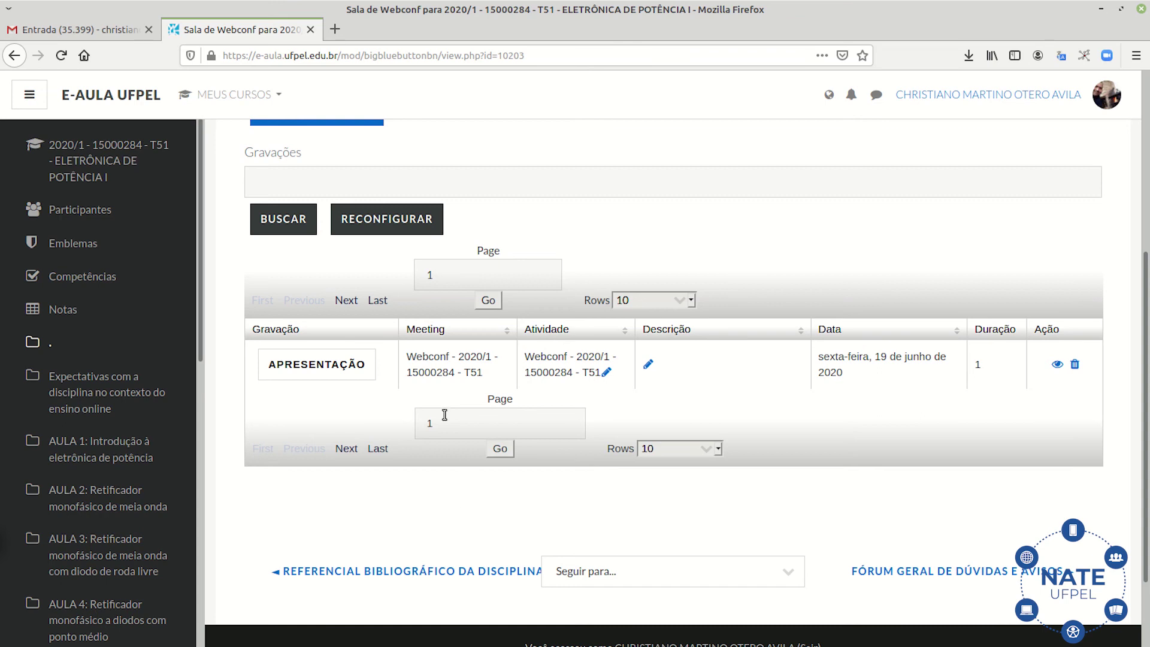
pyautogui.scroll(2, 534, 475)
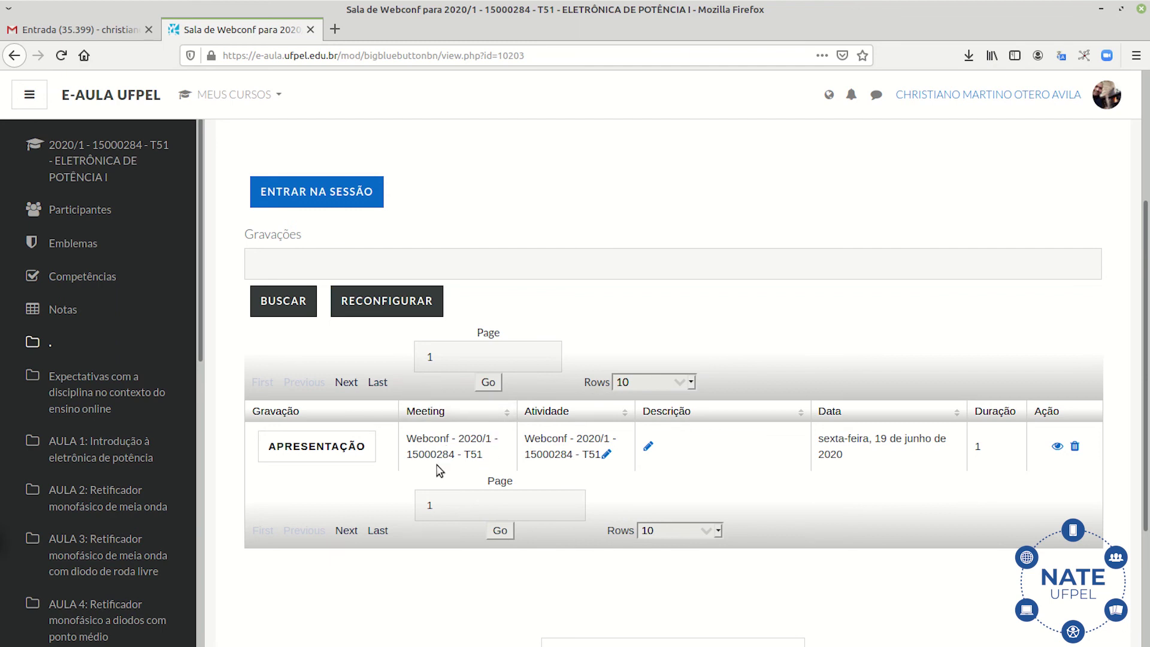
pyautogui.click(309, 200)
pyautogui.scroll(-1, 836, 512)
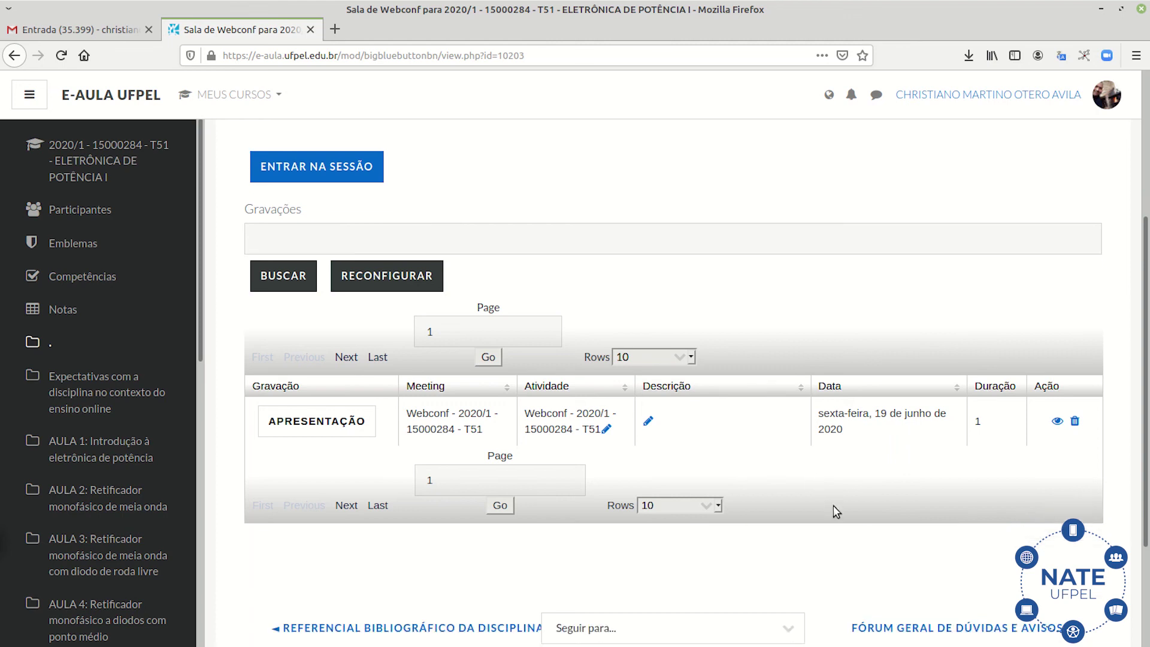
pyautogui.scroll(-2, 836, 512)
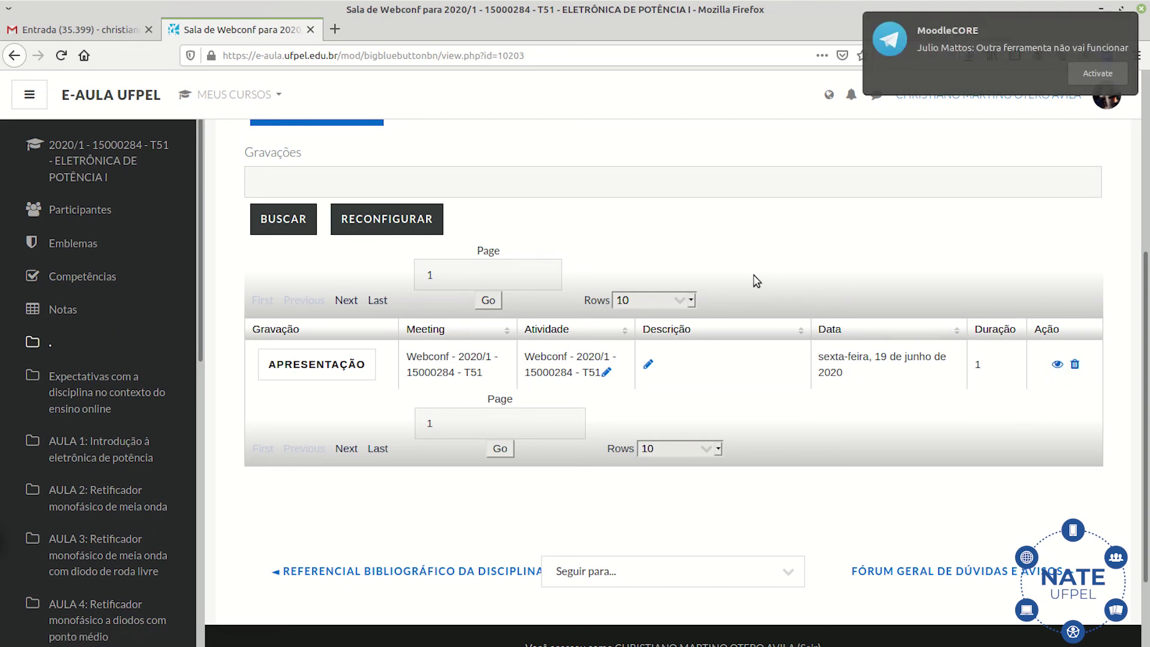
# - Return to the Eletrônica de Potência I course page and go to its section for synchronous meetings
pyautogui.click(97, 153)
pyautogui.scroll(-5, 621, 446)
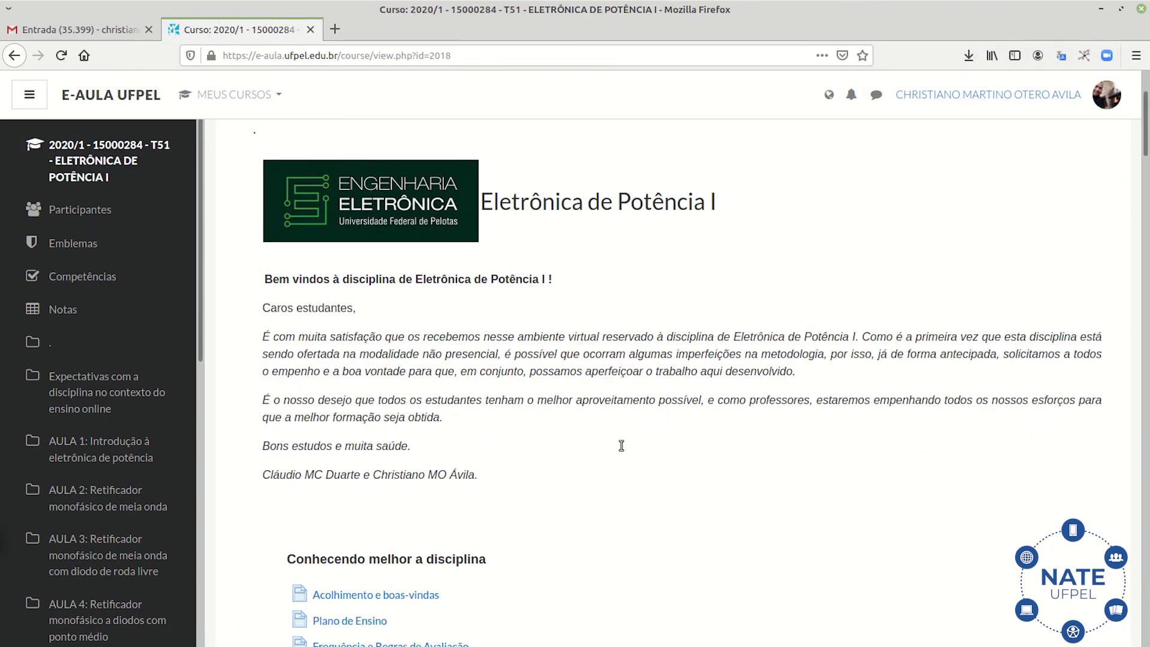
pyautogui.scroll(-5, 622, 451)
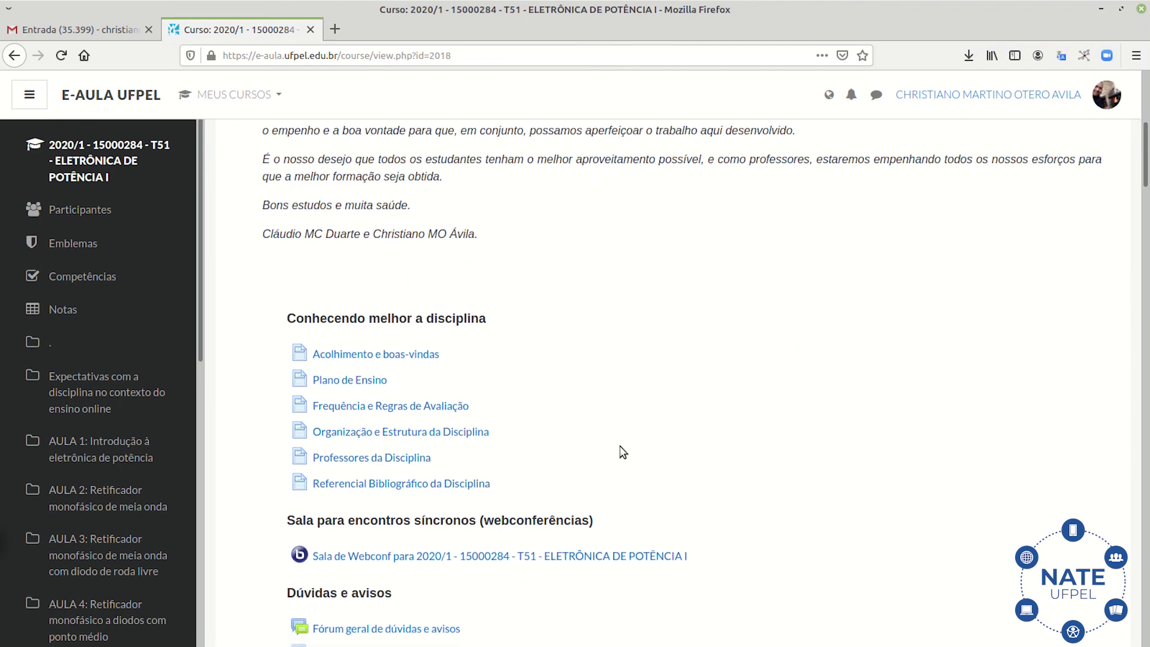